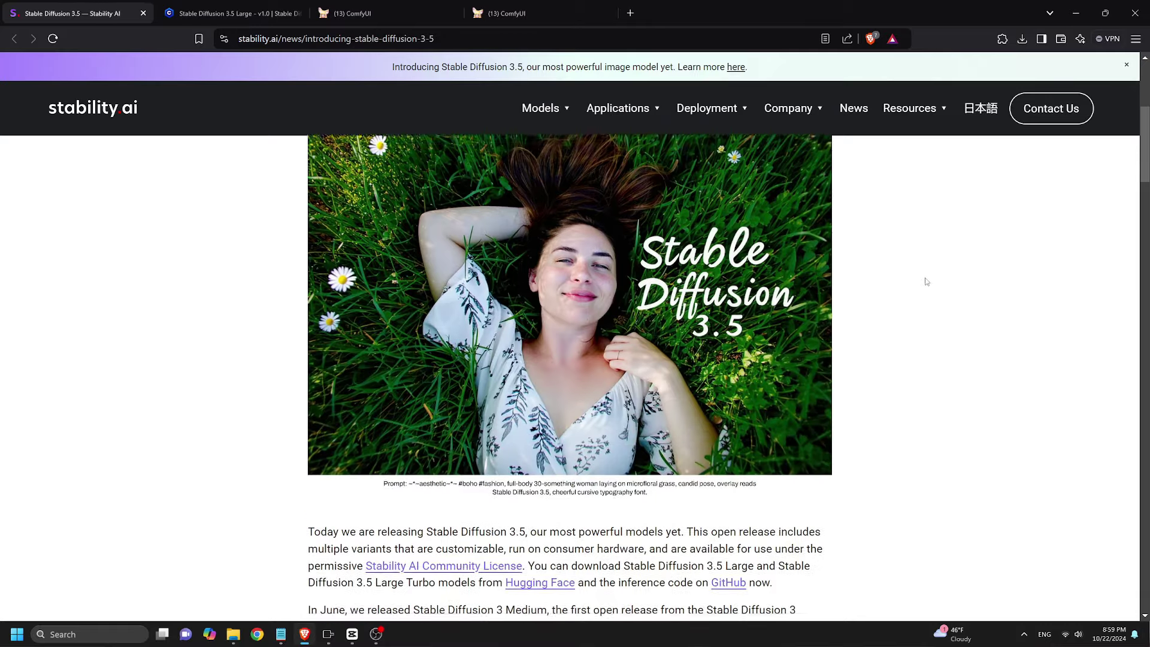
Read down the SD 3.5 Large Hugging Face model card past the architecture diagram, then back up
{"action": "scroll", "coordinate": [922, 286], "scroll_direction": "down", "scroll_amount": 12}
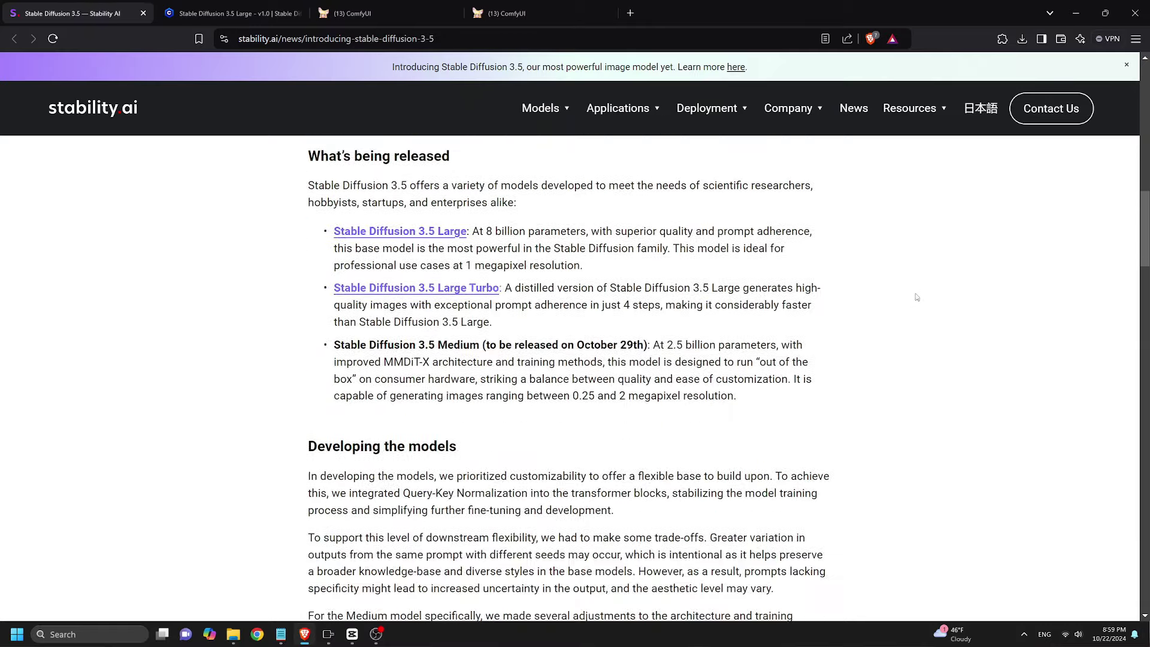
{"action": "scroll", "coordinate": [914, 299], "scroll_direction": "down", "scroll_amount": 7}
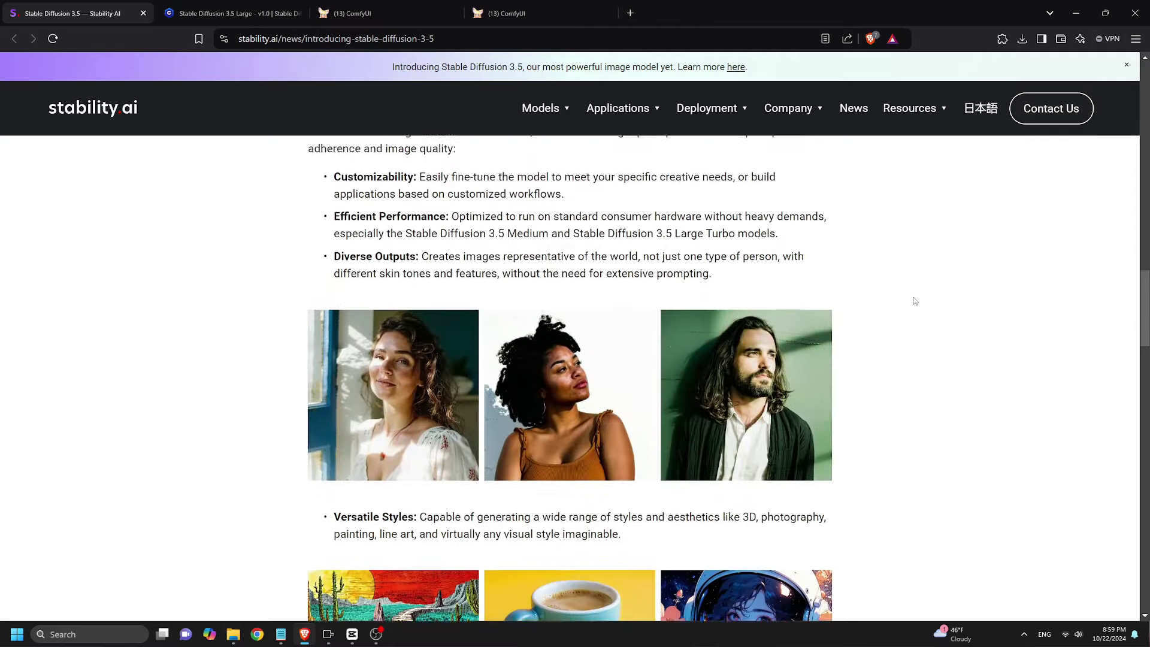
{"action": "scroll", "coordinate": [913, 301], "scroll_direction": "down", "scroll_amount": 8}
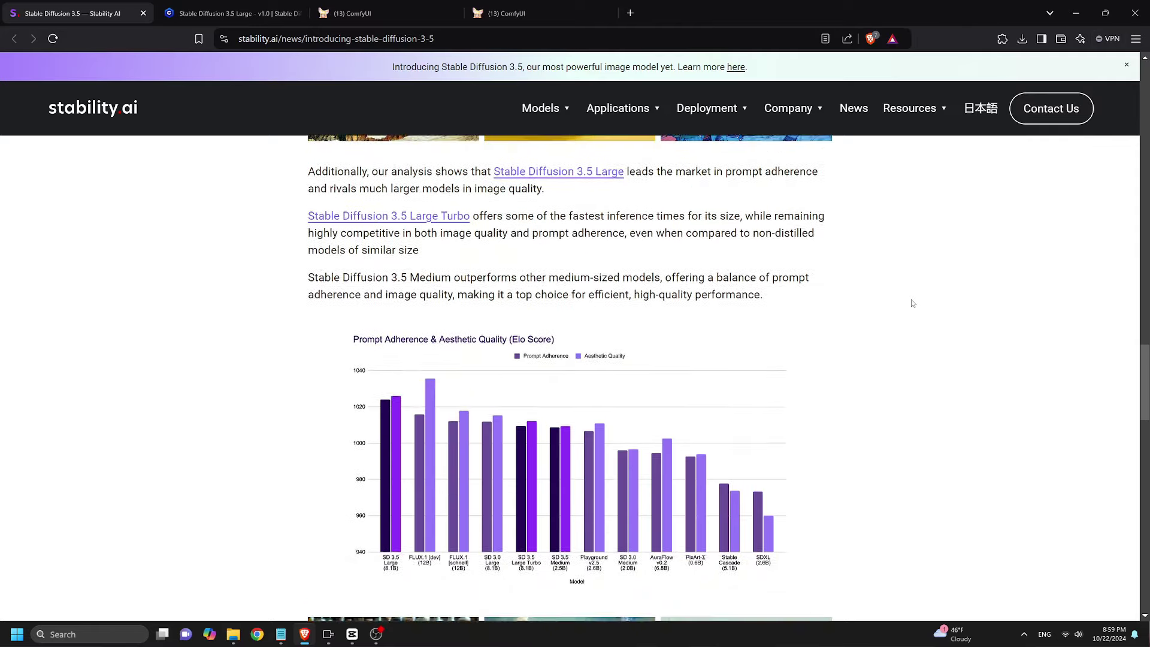
{"action": "scroll", "coordinate": [877, 342], "scroll_direction": "down", "scroll_amount": 1}
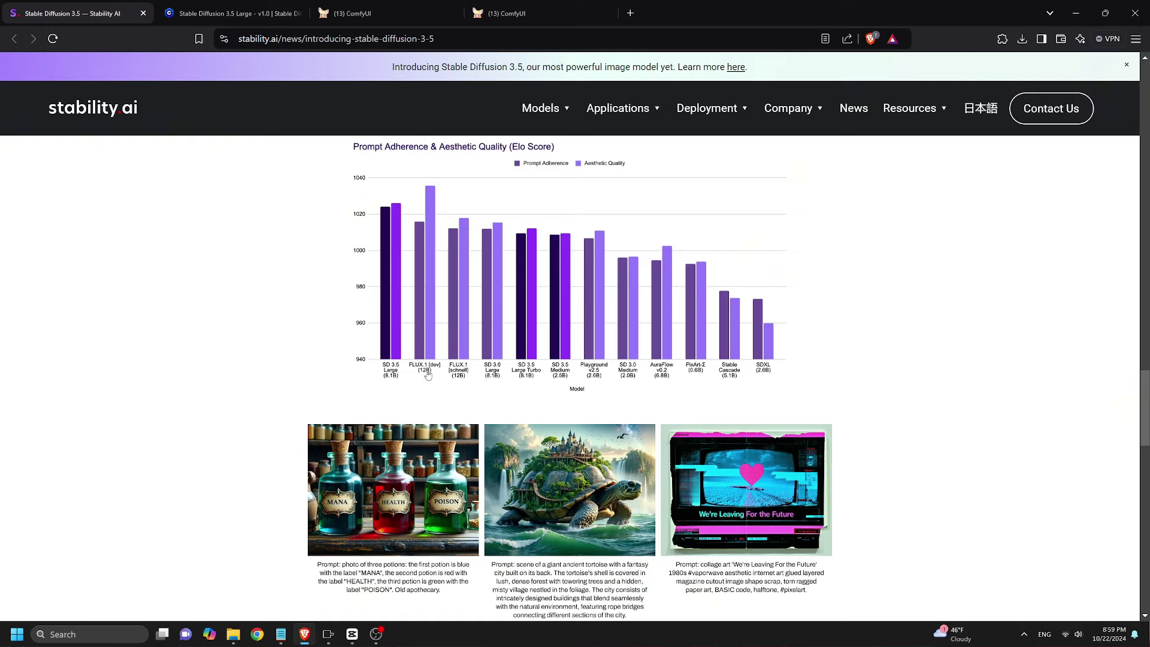
{"action": "scroll", "coordinate": [909, 333], "scroll_direction": "down", "scroll_amount": 8}
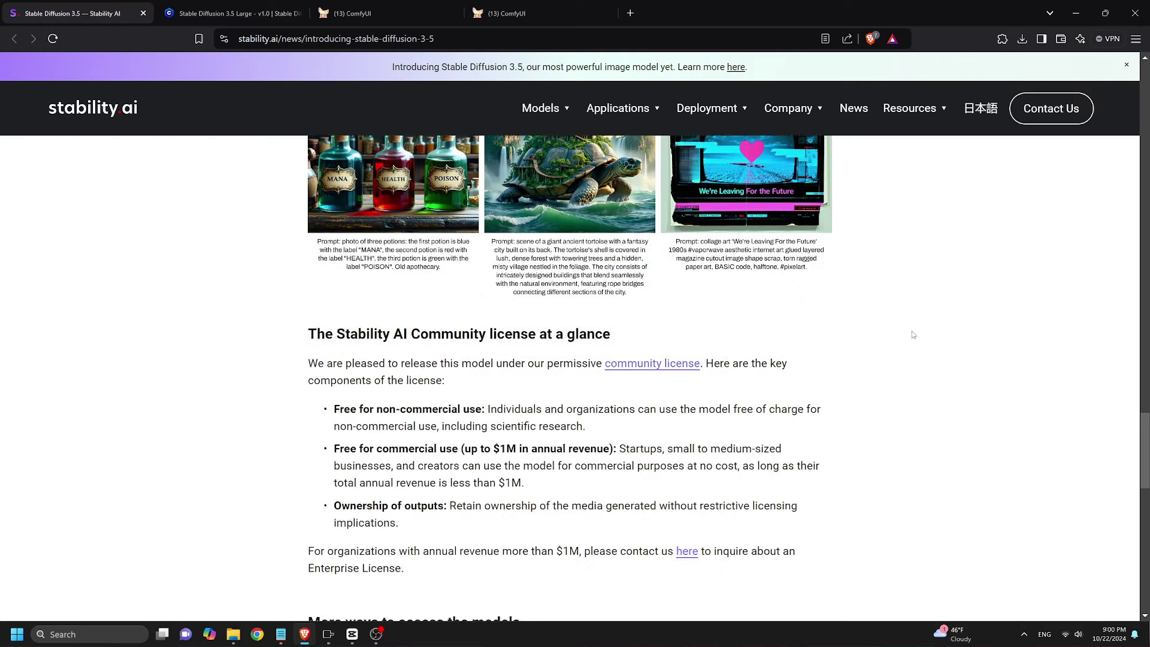
{"action": "scroll", "coordinate": [913, 334], "scroll_direction": "down", "scroll_amount": 12}
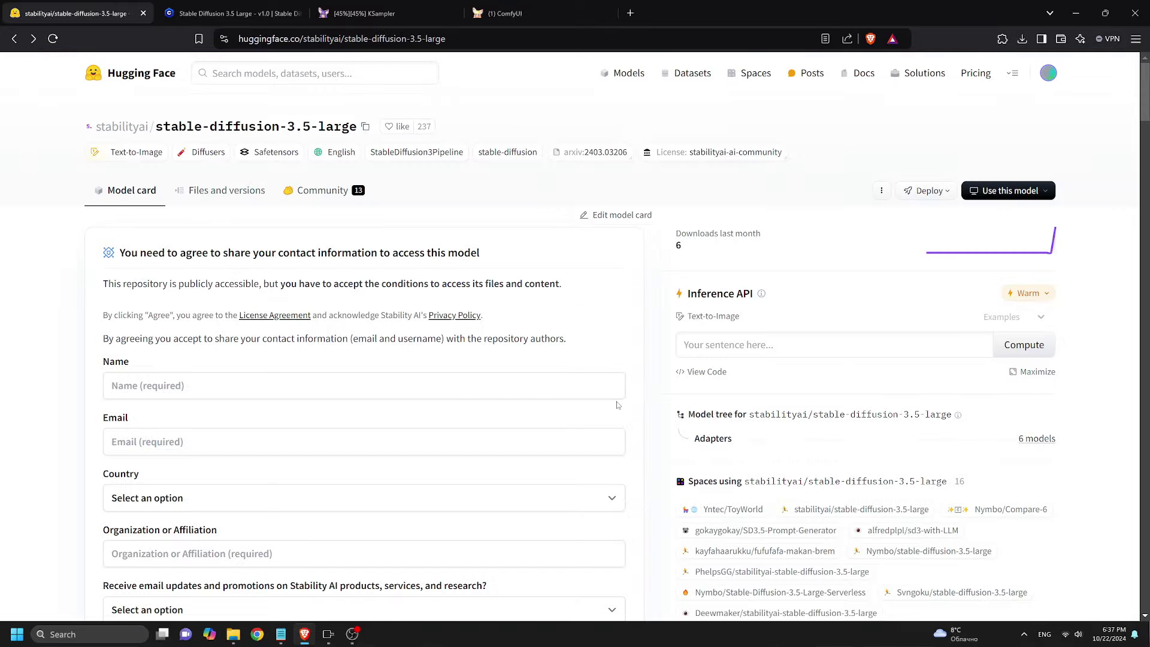
{"action": "scroll", "coordinate": [626, 408], "scroll_direction": "down", "scroll_amount": 9}
{"action": "scroll", "coordinate": [626, 406], "scroll_direction": "down", "scroll_amount": 8}
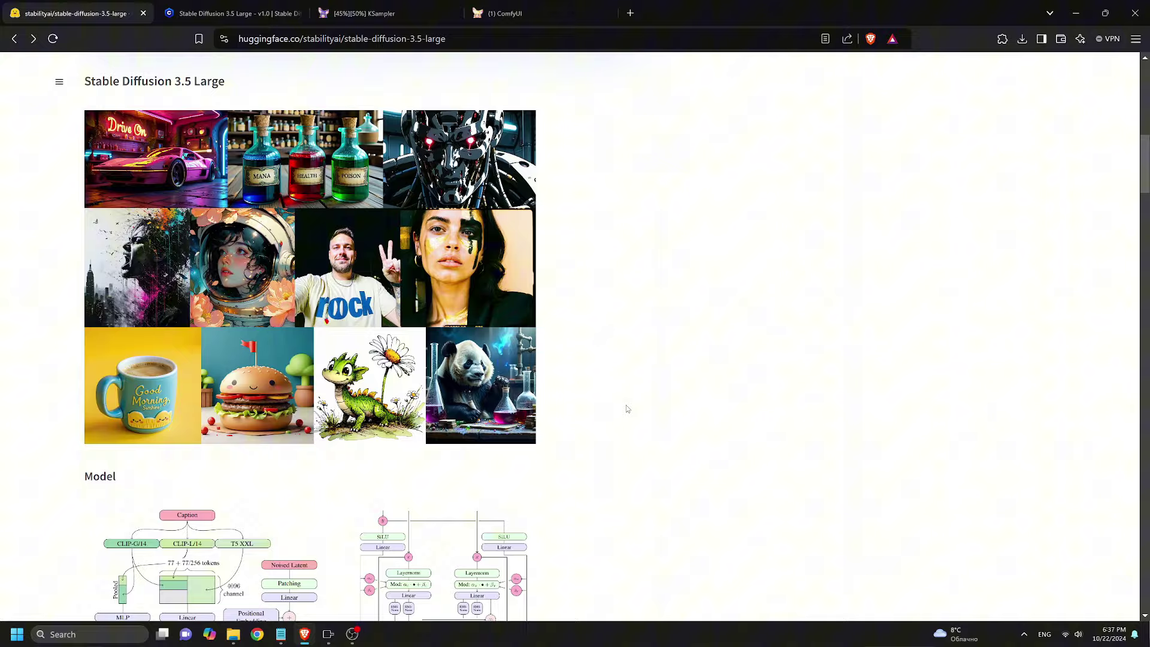
{"action": "scroll", "coordinate": [762, 338], "scroll_direction": "down", "scroll_amount": 12}
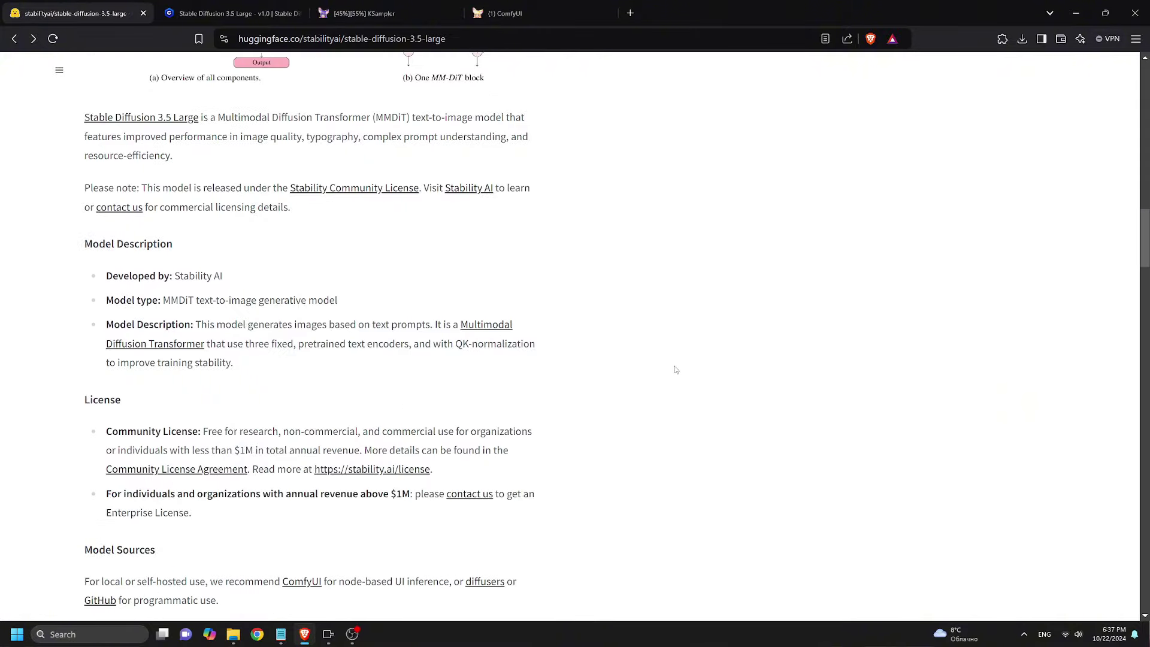
{"action": "scroll", "coordinate": [670, 377], "scroll_direction": "down", "scroll_amount": 13}
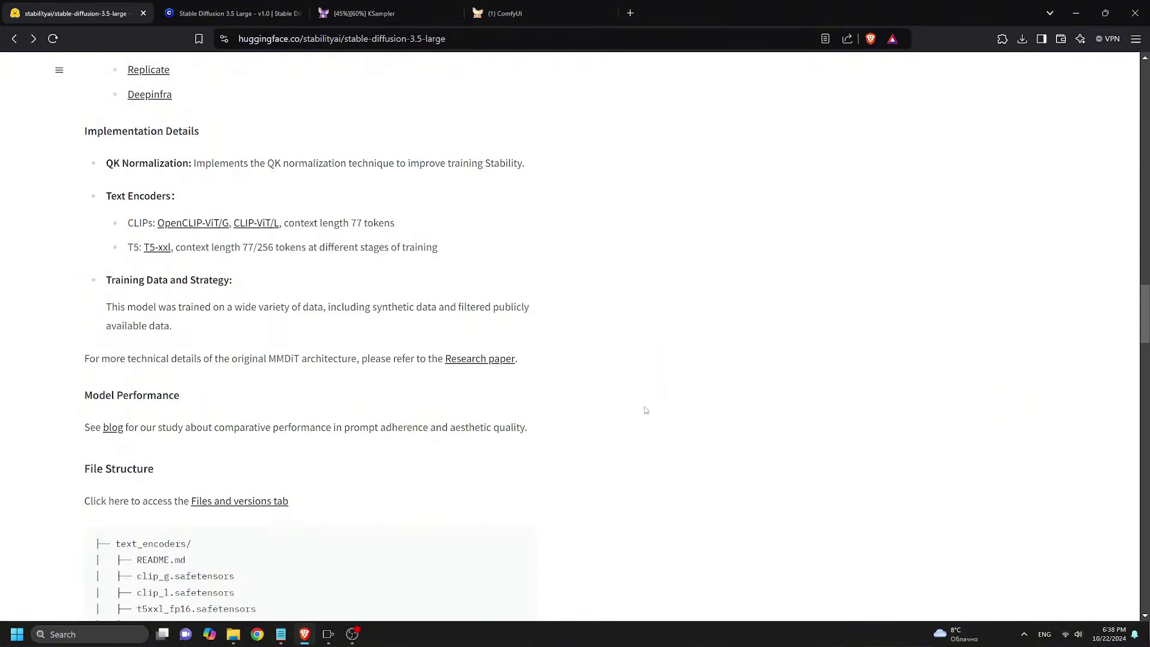
{"action": "scroll", "coordinate": [646, 407], "scroll_direction": "down", "scroll_amount": 19}
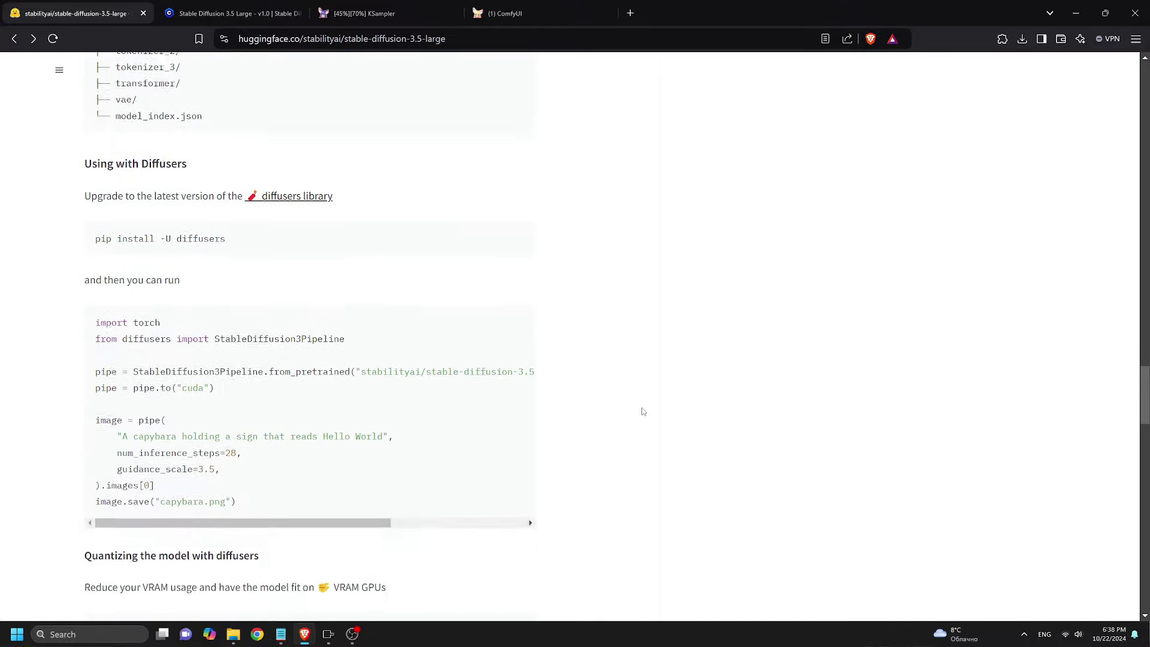
{"action": "scroll", "coordinate": [632, 412], "scroll_direction": "down", "scroll_amount": 11}
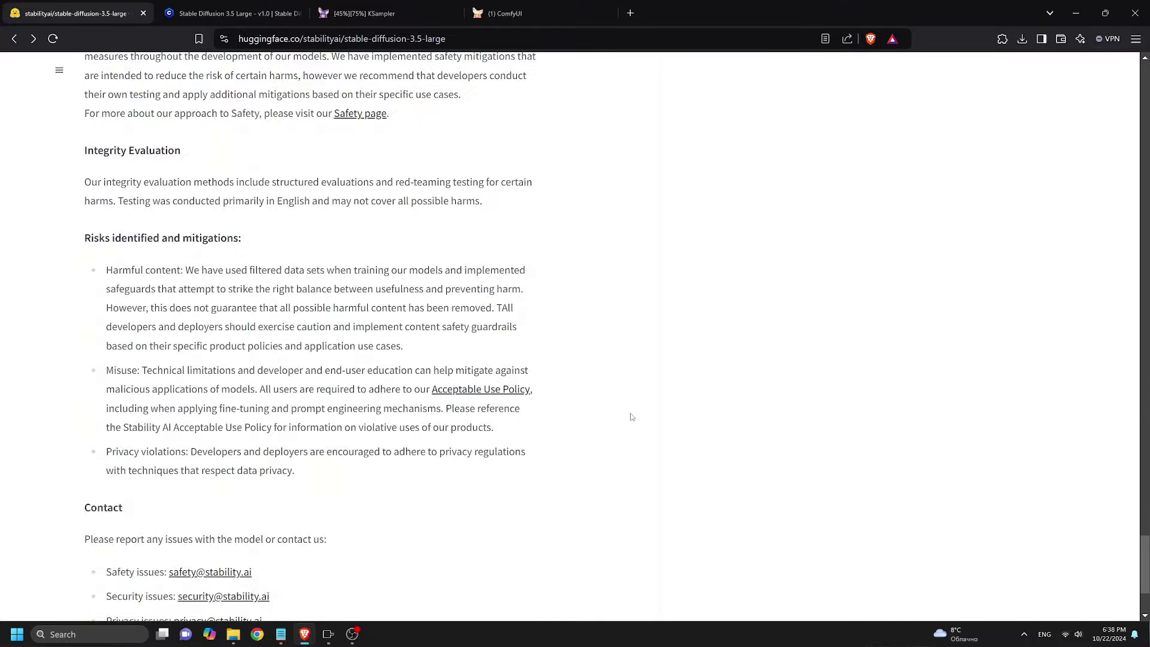
{"action": "scroll", "coordinate": [631, 410], "scroll_direction": "up", "scroll_amount": 20}
{"action": "scroll", "coordinate": [633, 410], "scroll_direction": "up", "scroll_amount": 13}
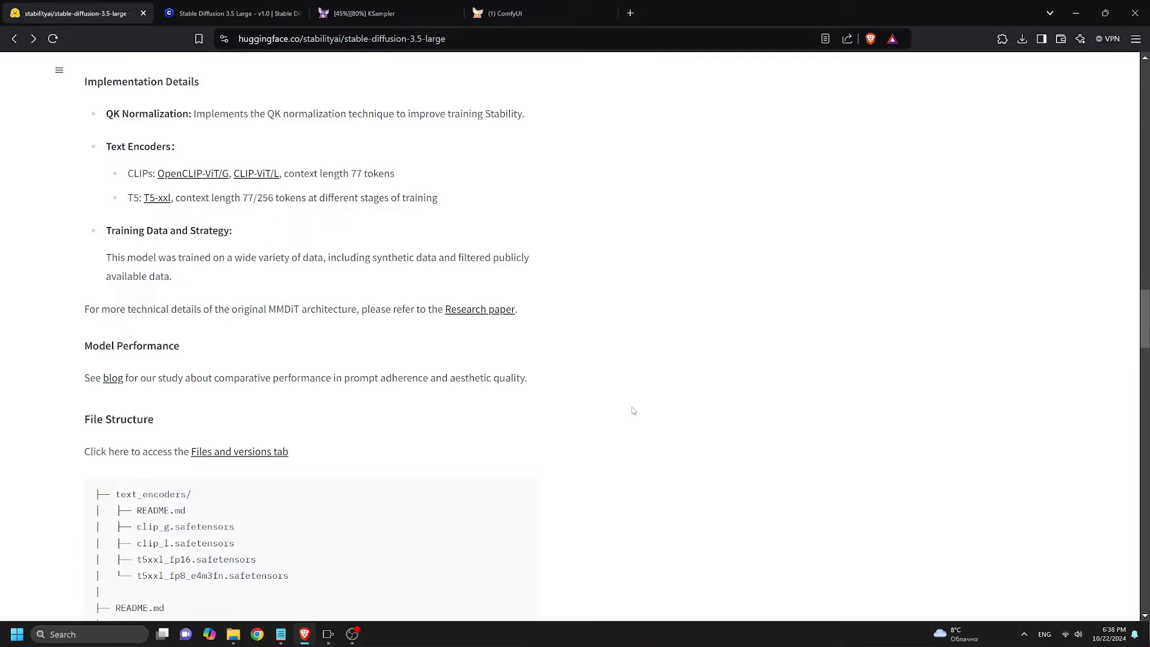
{"action": "scroll", "coordinate": [632, 410], "scroll_direction": "up", "scroll_amount": 12}
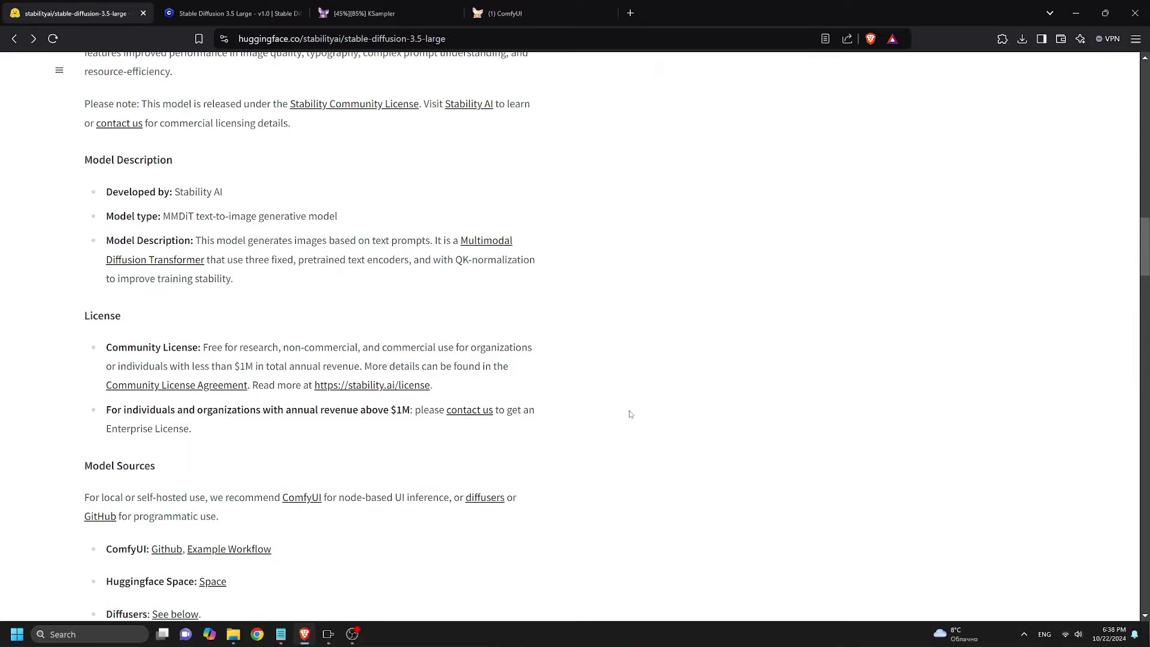
{"action": "scroll", "coordinate": [630, 410], "scroll_direction": "up", "scroll_amount": 12}
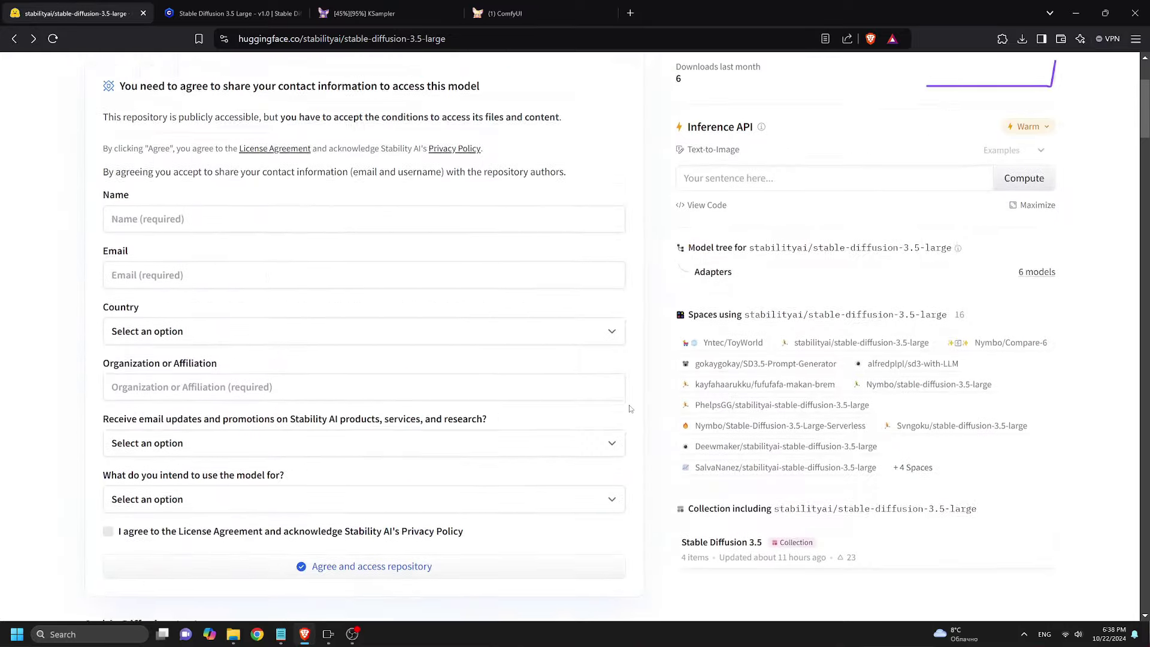
On the Civitai SD 3.5 Large page, view the sample images full size and browse through them
{"action": "left_click", "coordinate": [233, 13]}
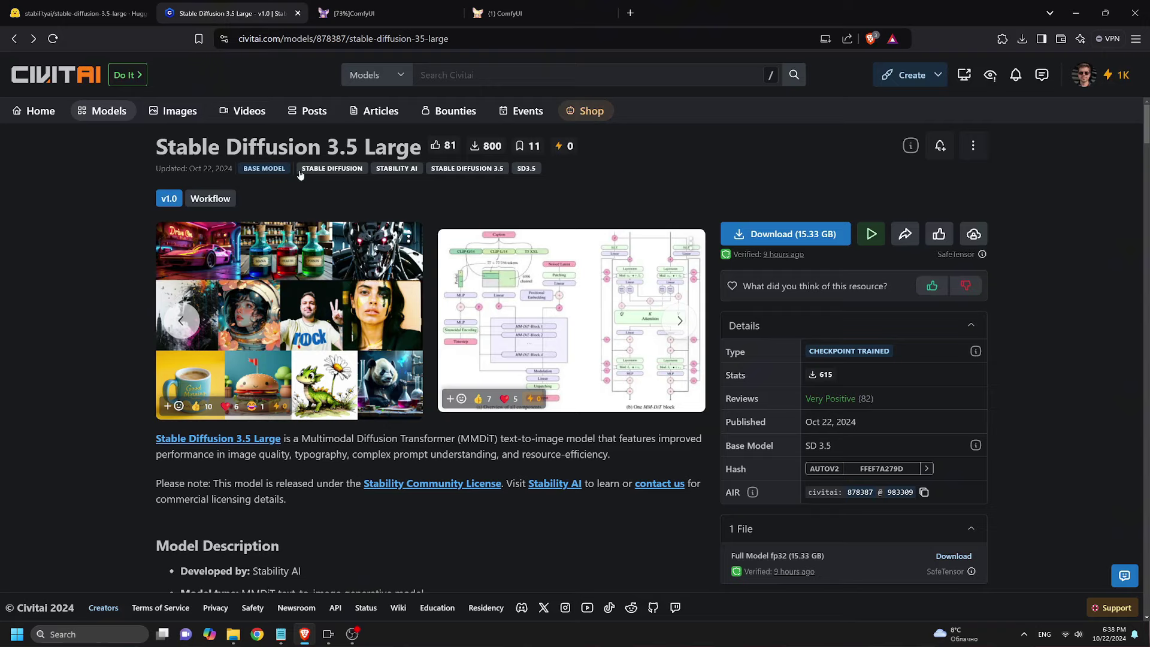
{"action": "left_click", "coordinate": [270, 326]}
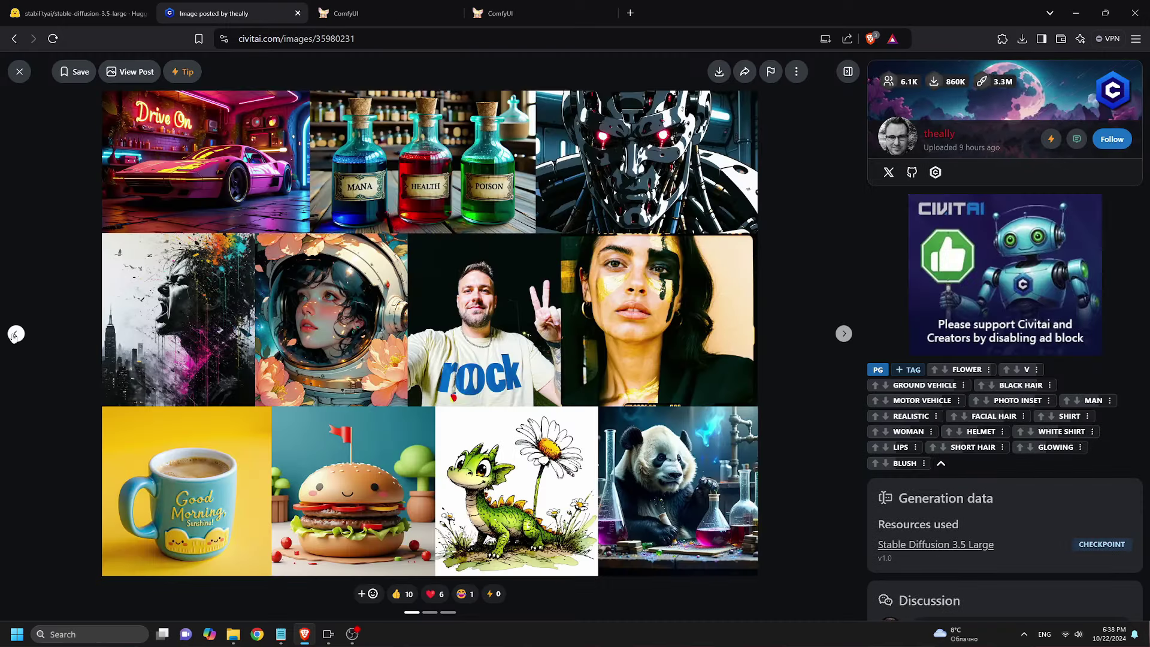
{"action": "left_click", "coordinate": [15, 333]}
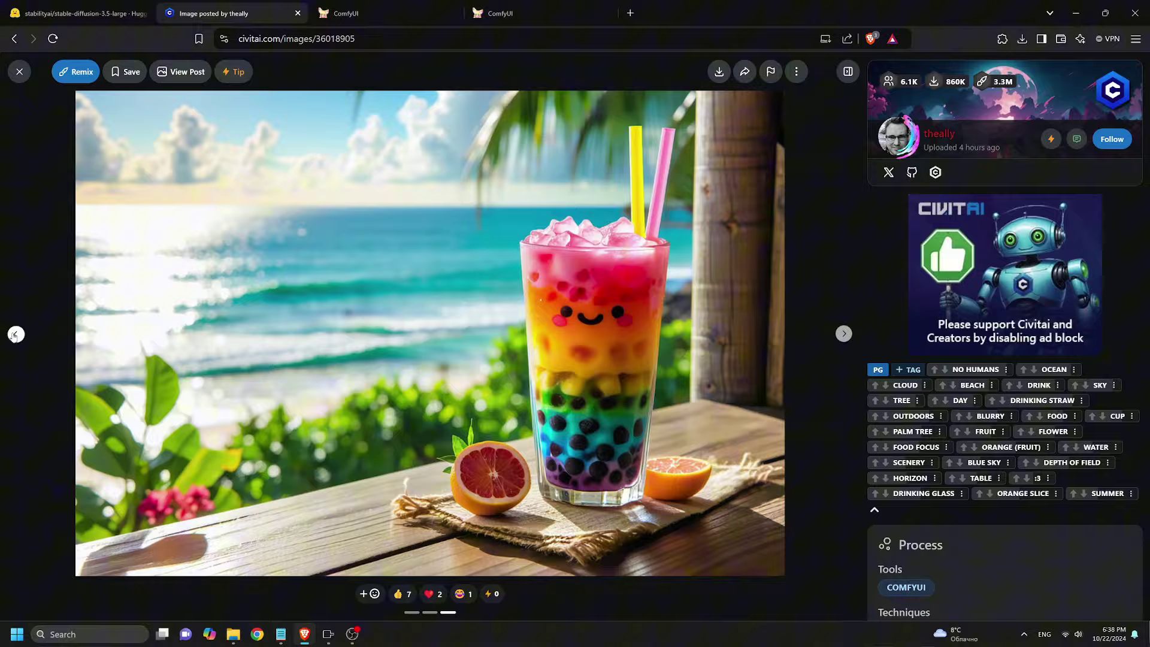
{"action": "left_click", "coordinate": [15, 333]}
Return to the Hugging Face model page and continue to the License and Model Sources sections
{"action": "left_click", "coordinate": [19, 71]}
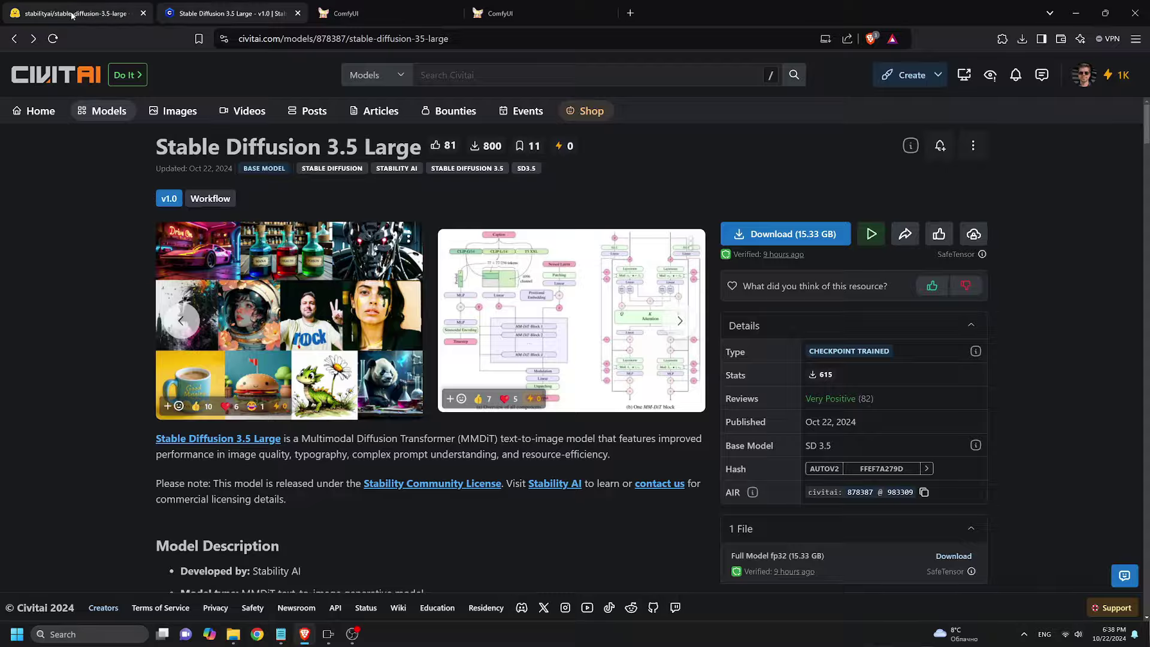
{"action": "left_click", "coordinate": [75, 13]}
{"action": "scroll", "coordinate": [568, 287], "scroll_direction": "down", "scroll_amount": 20}
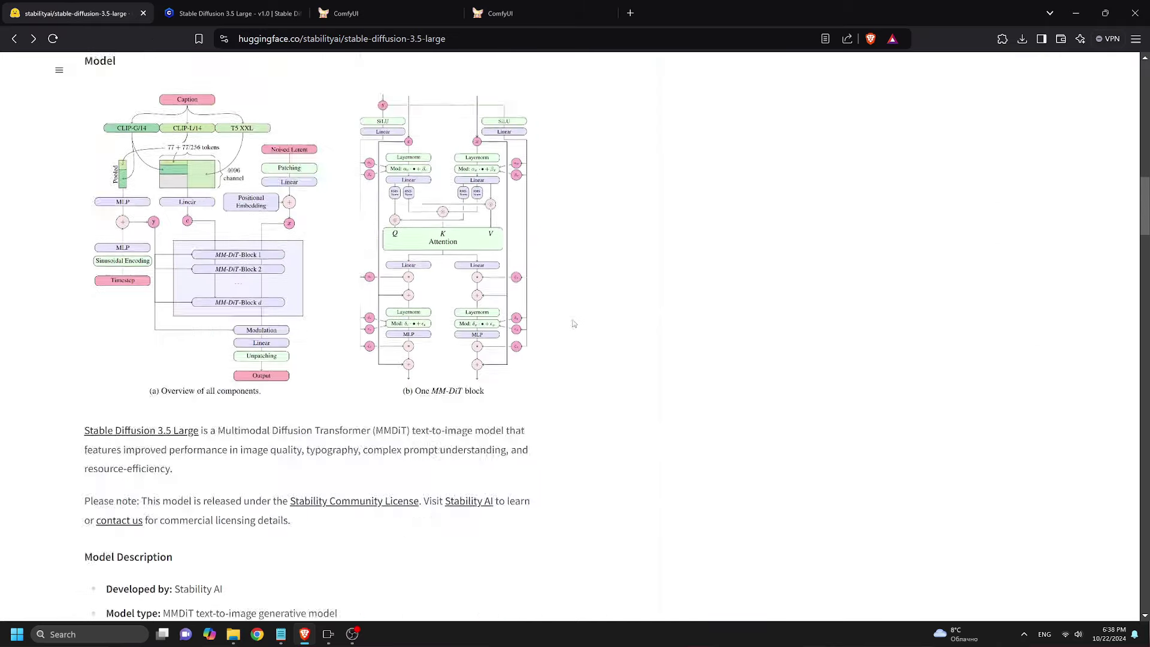
{"action": "scroll", "coordinate": [572, 324], "scroll_direction": "down", "scroll_amount": 3}
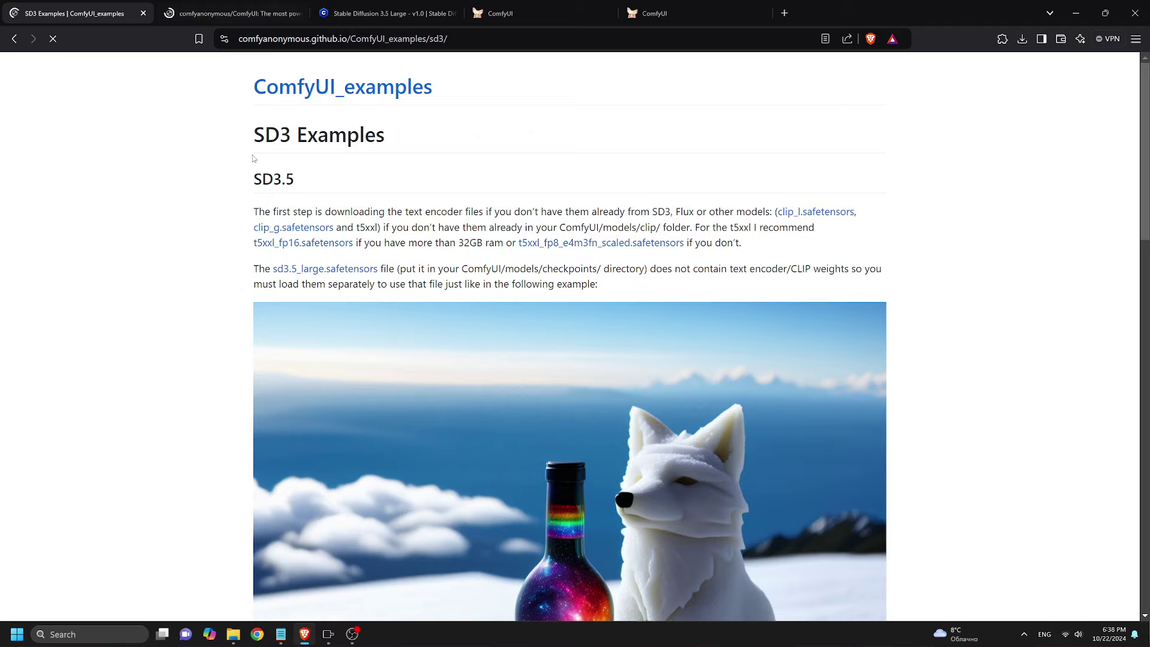
Read the SD3.5 setup notes and example images on the ComfyUI SD3 Examples page
{"action": "scroll", "coordinate": [225, 335], "scroll_direction": "down", "scroll_amount": 18}
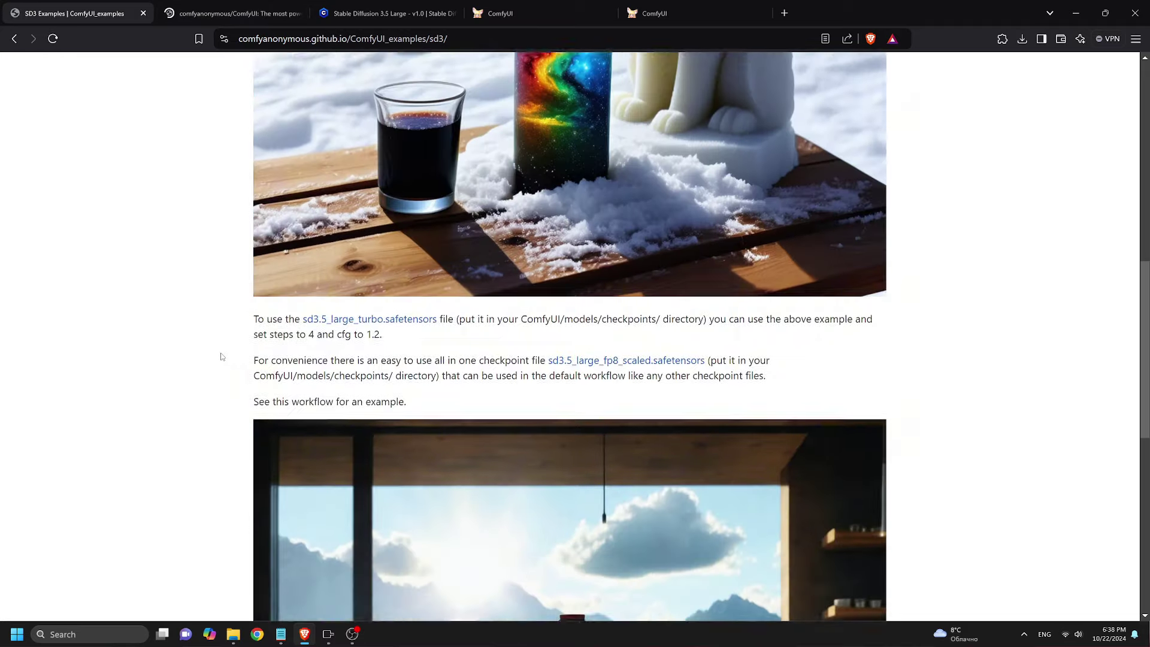
{"action": "scroll", "coordinate": [222, 355], "scroll_direction": "down", "scroll_amount": 2}
{"action": "scroll", "coordinate": [221, 358], "scroll_direction": "up", "scroll_amount": 8}
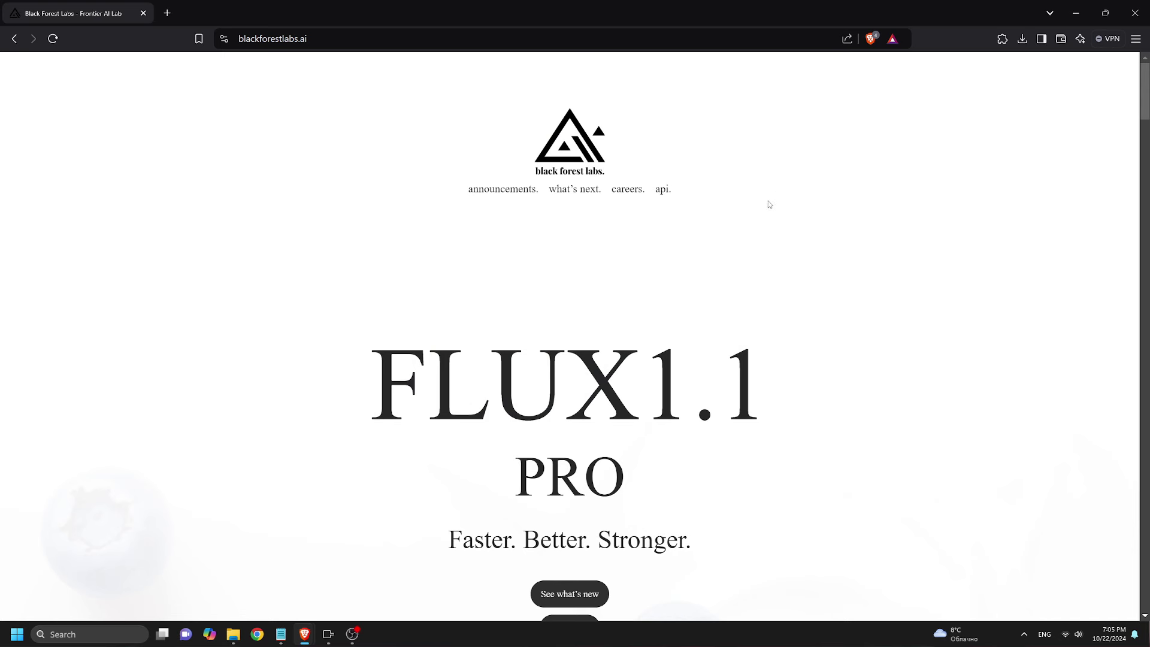
Scroll through the FLUX1.1 [pro] Get Creative gallery and Get FLUX variants to the footer
{"action": "scroll", "coordinate": [768, 204], "scroll_direction": "down", "scroll_amount": 6}
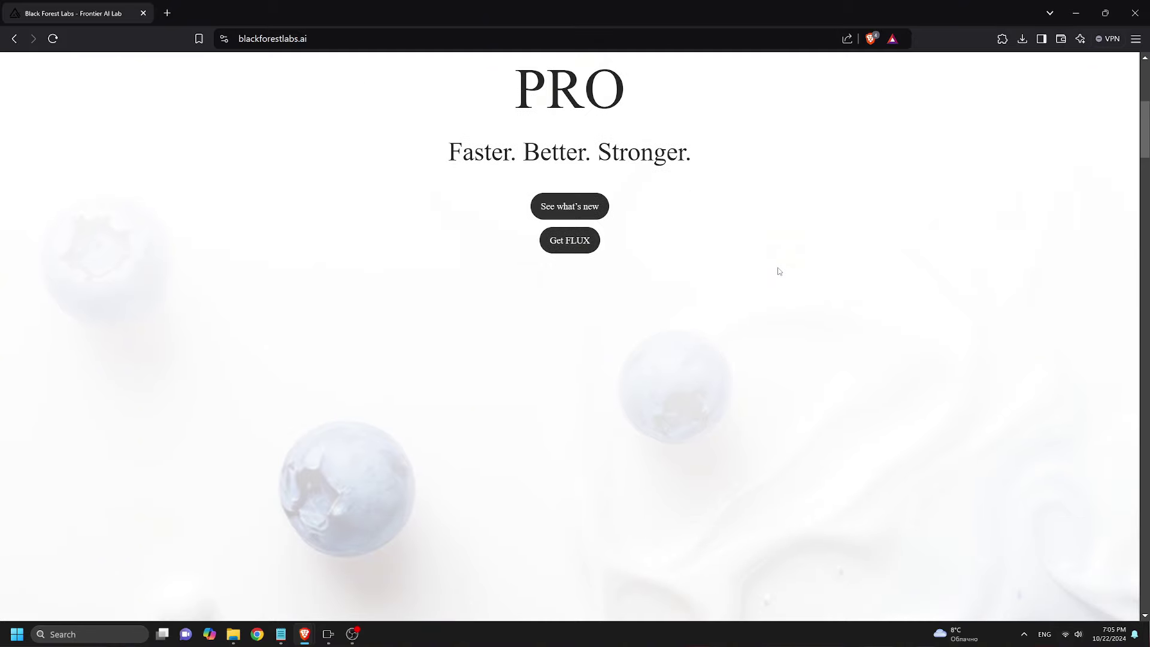
{"action": "scroll", "coordinate": [778, 270], "scroll_direction": "down", "scroll_amount": 5}
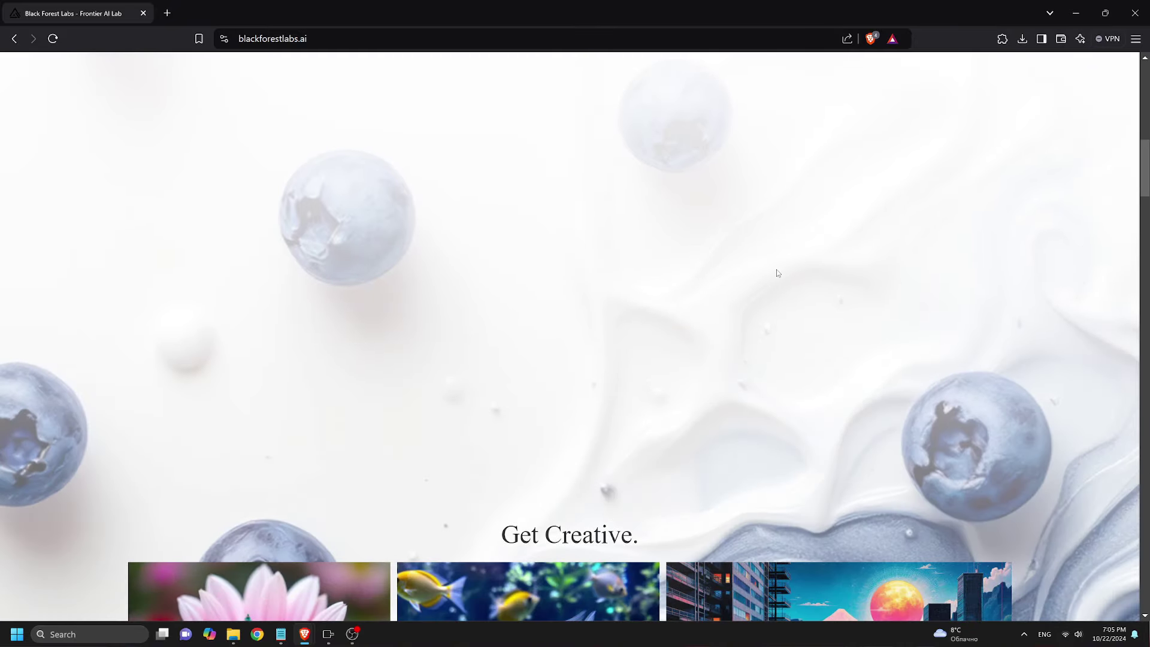
{"action": "scroll", "coordinate": [777, 273], "scroll_direction": "down", "scroll_amount": 5}
{"action": "scroll", "coordinate": [775, 276], "scroll_direction": "down", "scroll_amount": 4}
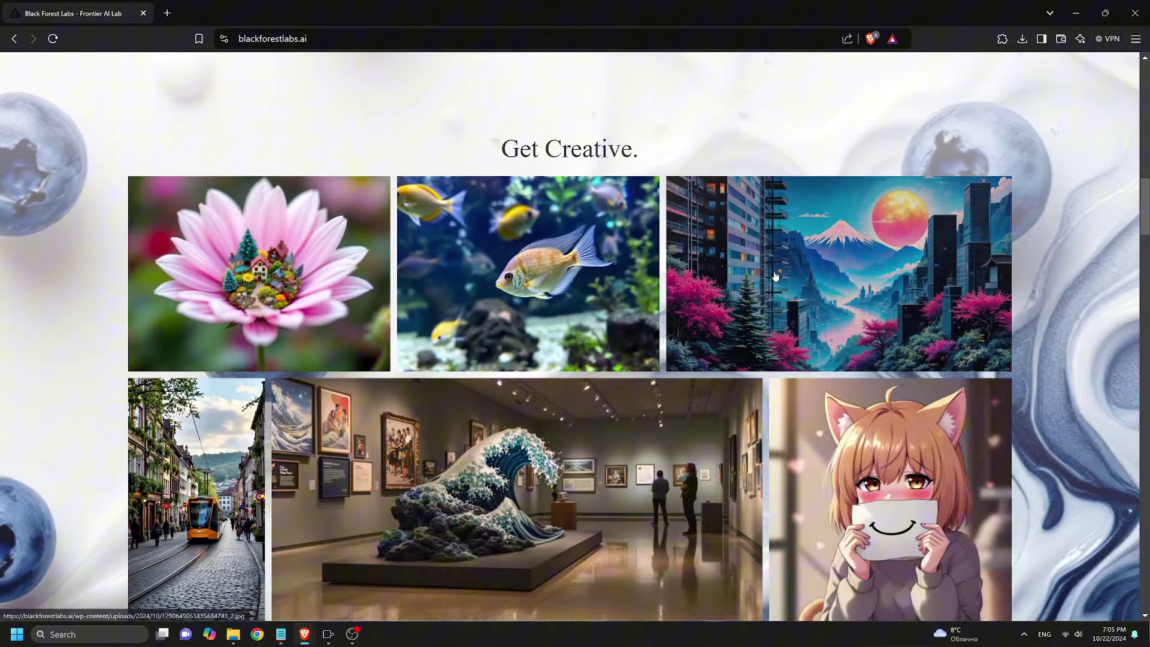
{"action": "scroll", "coordinate": [774, 276], "scroll_direction": "down", "scroll_amount": 7}
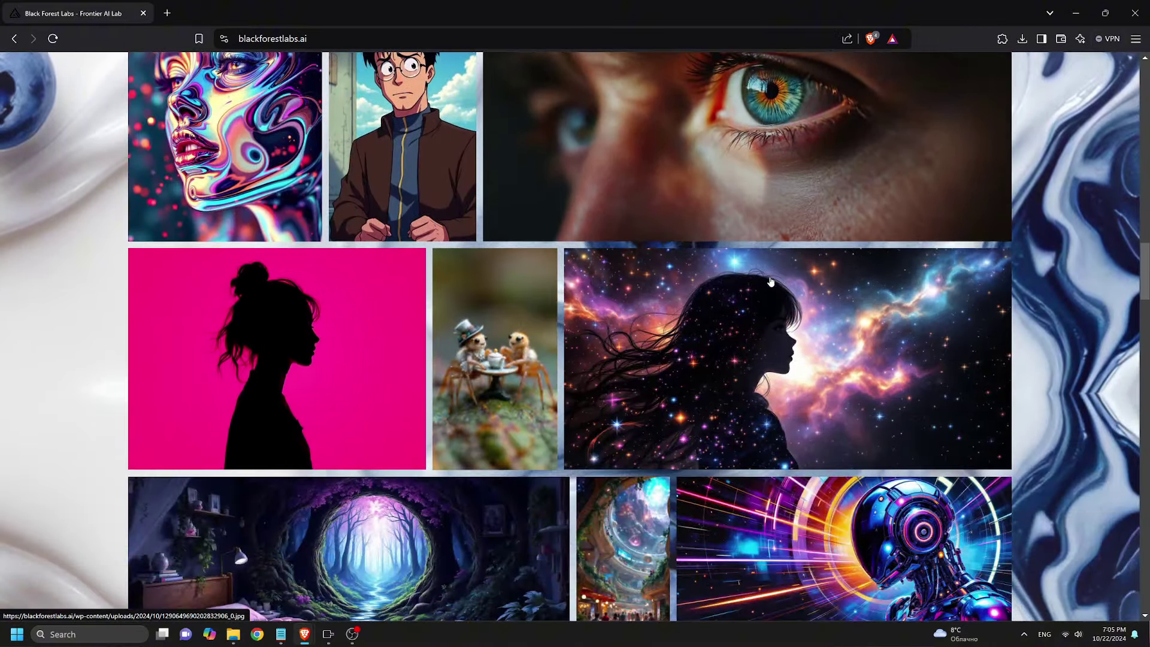
{"action": "scroll", "coordinate": [770, 281], "scroll_direction": "down", "scroll_amount": 5}
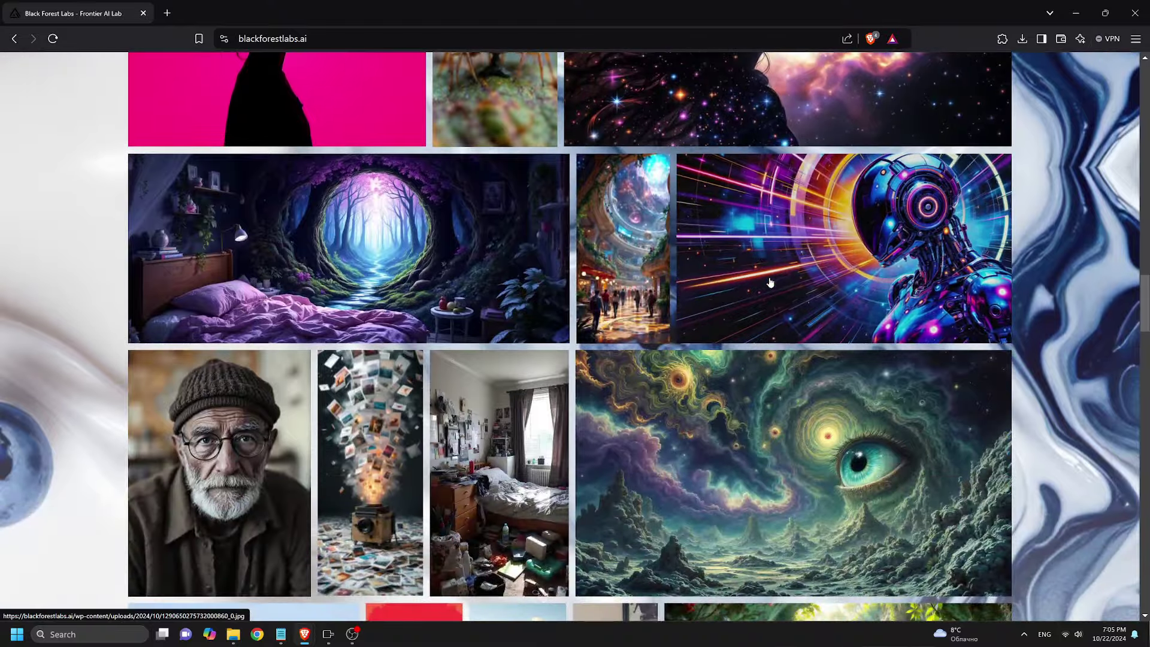
{"action": "scroll", "coordinate": [769, 283], "scroll_direction": "down", "scroll_amount": 6}
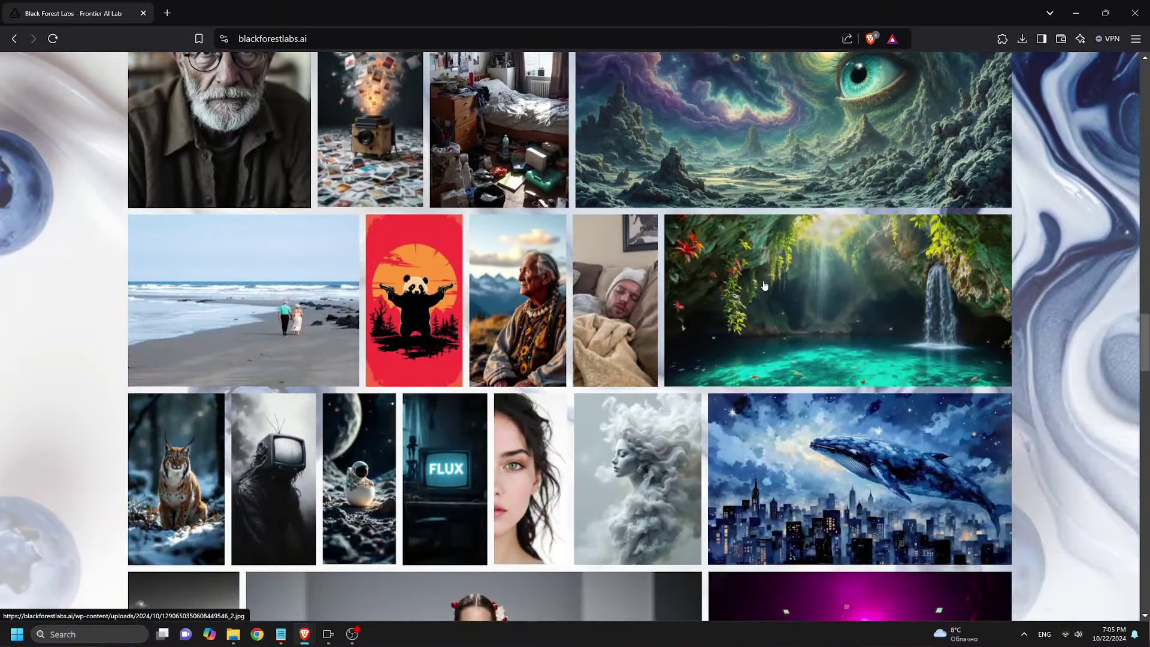
{"action": "scroll", "coordinate": [766, 283], "scroll_direction": "down", "scroll_amount": 6}
{"action": "scroll", "coordinate": [766, 282], "scroll_direction": "down", "scroll_amount": 6}
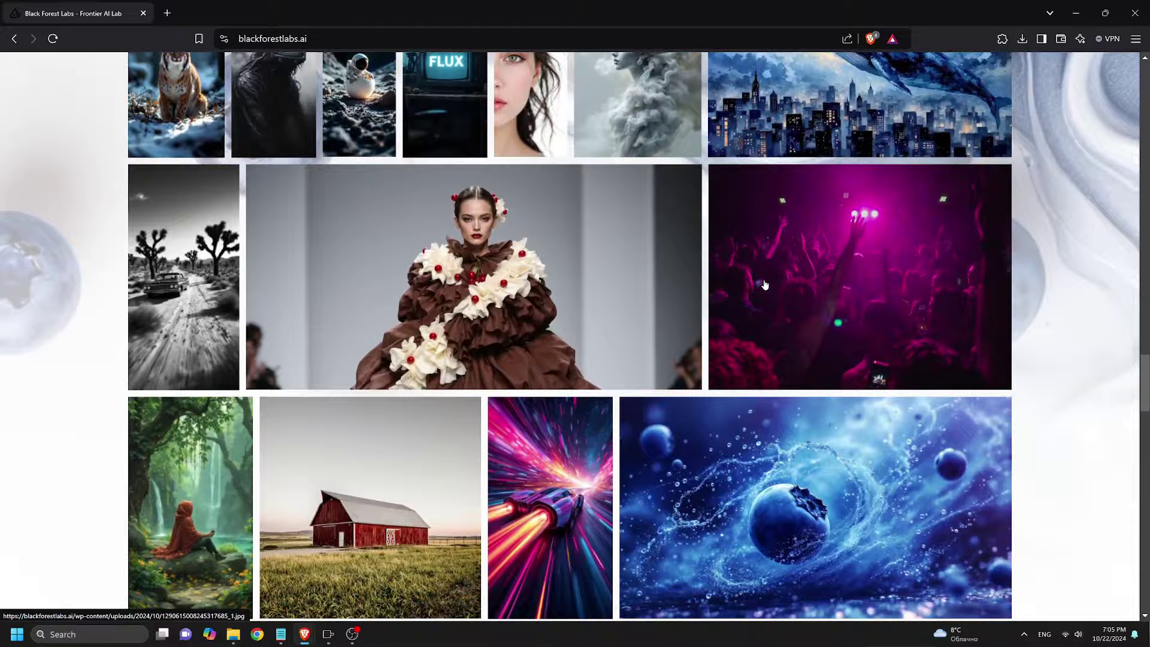
{"action": "scroll", "coordinate": [767, 285], "scroll_direction": "down", "scroll_amount": 5}
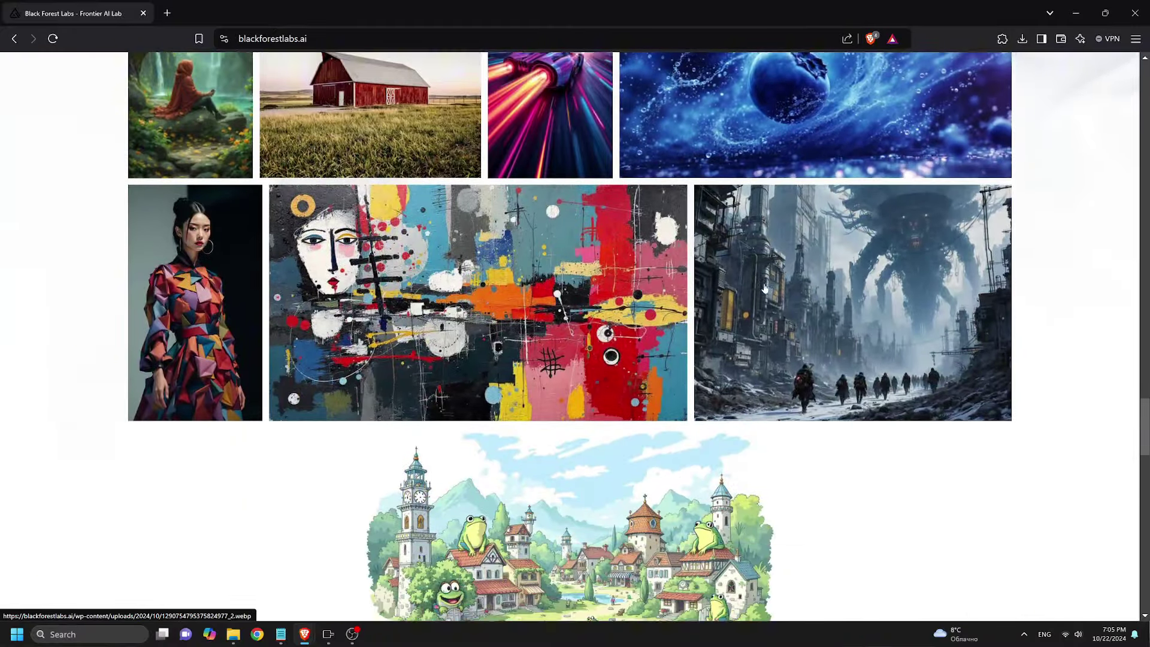
{"action": "scroll", "coordinate": [766, 288], "scroll_direction": "down", "scroll_amount": 7}
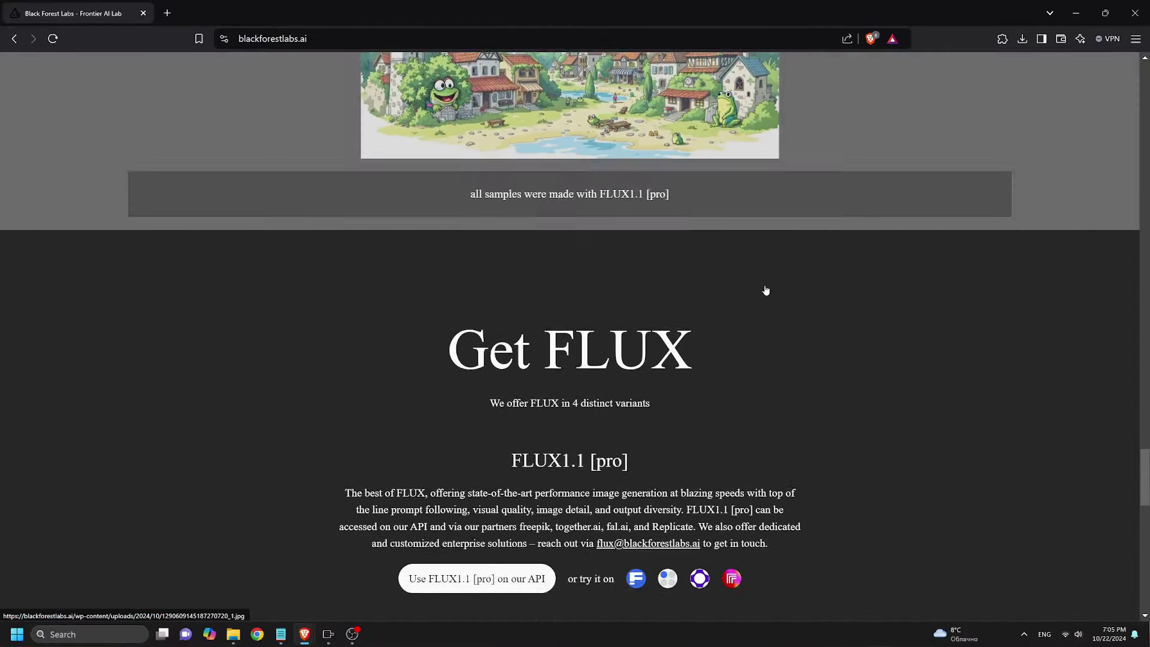
{"action": "scroll", "coordinate": [765, 286], "scroll_direction": "down", "scroll_amount": 12}
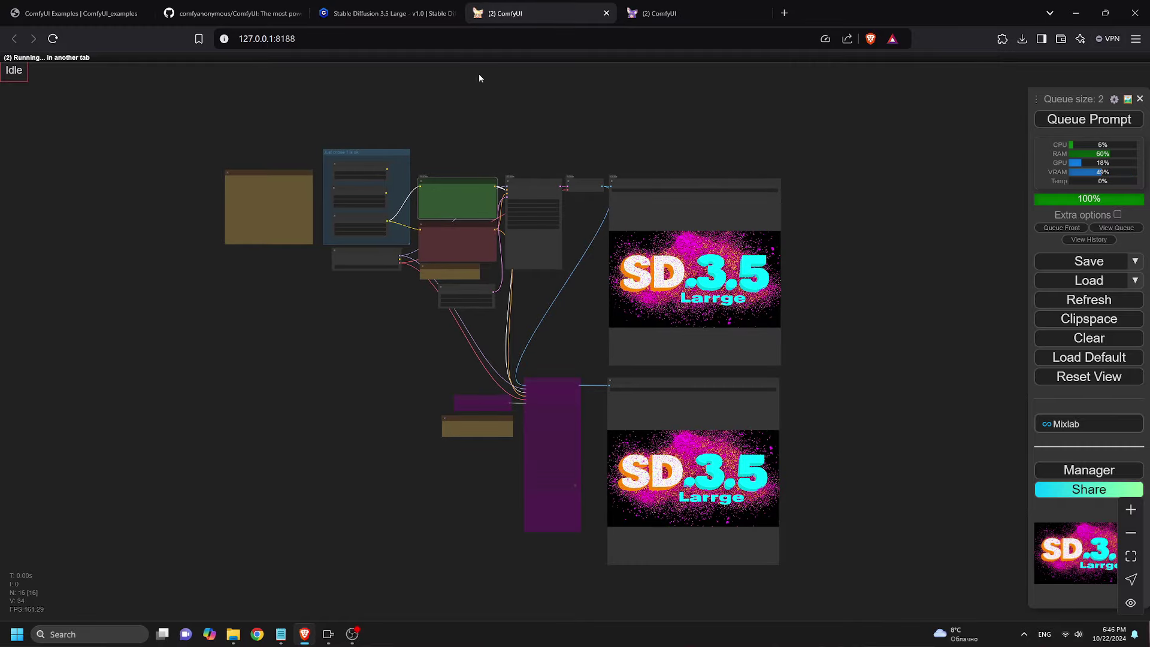
Cycle between the two ComfyUI workflows, ending on the running FLUX Florence2 LoRA workflow
{"action": "key", "text": "ctrl+Tab"}
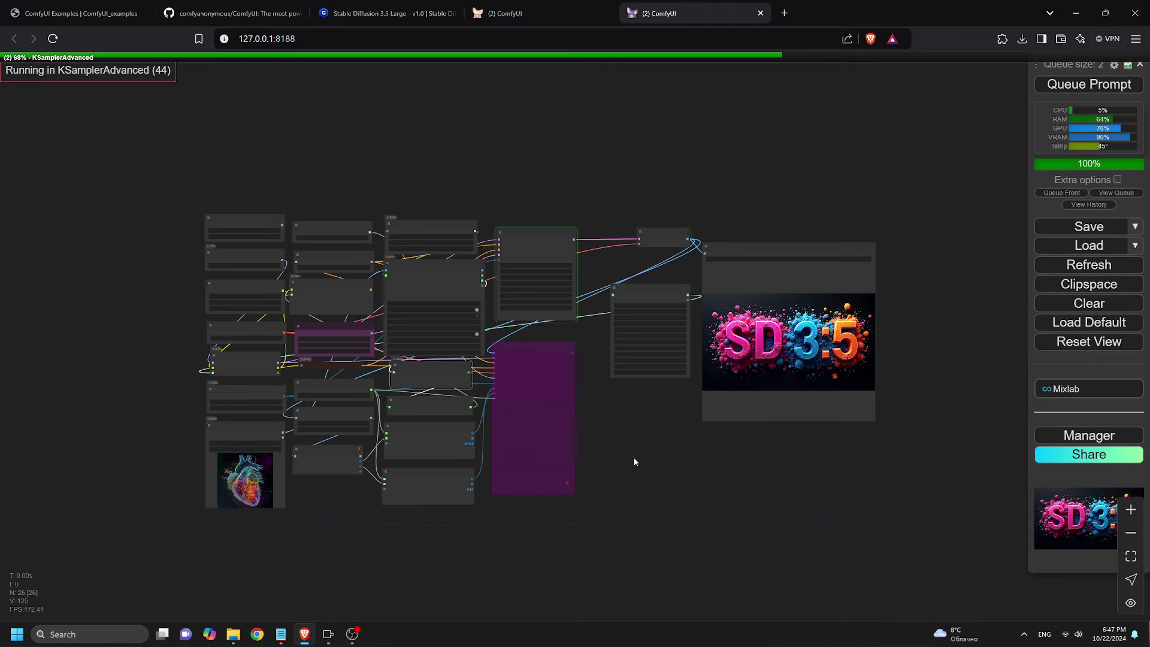
{"action": "key", "text": "ctrl+shift+Tab"}
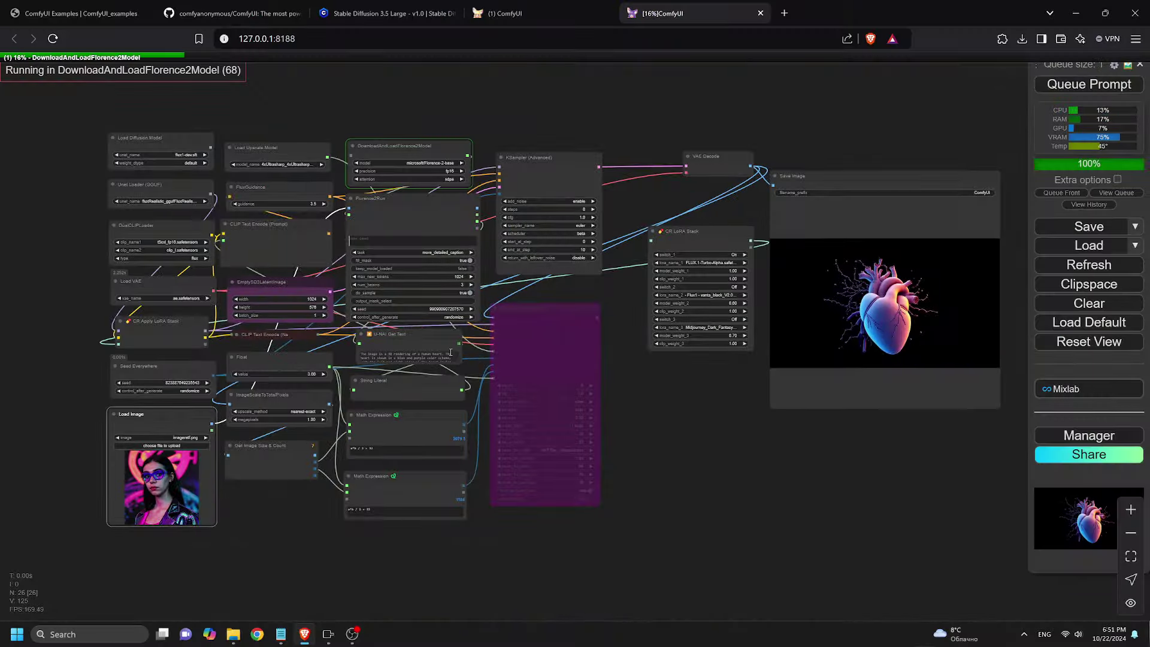
Let the FLUX workflow finish the pink-and-blue snowy mountain above a city lake
{"action": "scroll", "coordinate": [387, 362], "scroll_direction": "up", "scroll_amount": 2}
{"action": "scroll", "coordinate": [716, 424], "scroll_direction": "down", "scroll_amount": 1}
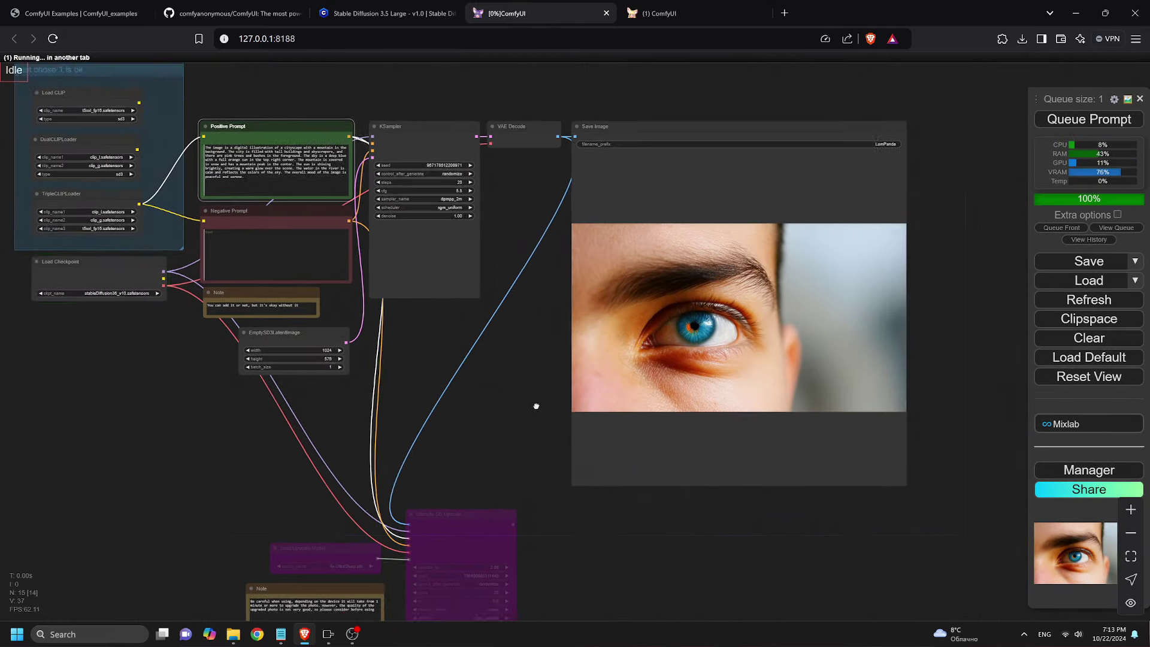
Nudge the canvas while SD3.5 Large renders the knife-holding woman prompt
{"action": "left_click_drag", "start_coordinate": [535, 406], "coordinate": [544, 418]}
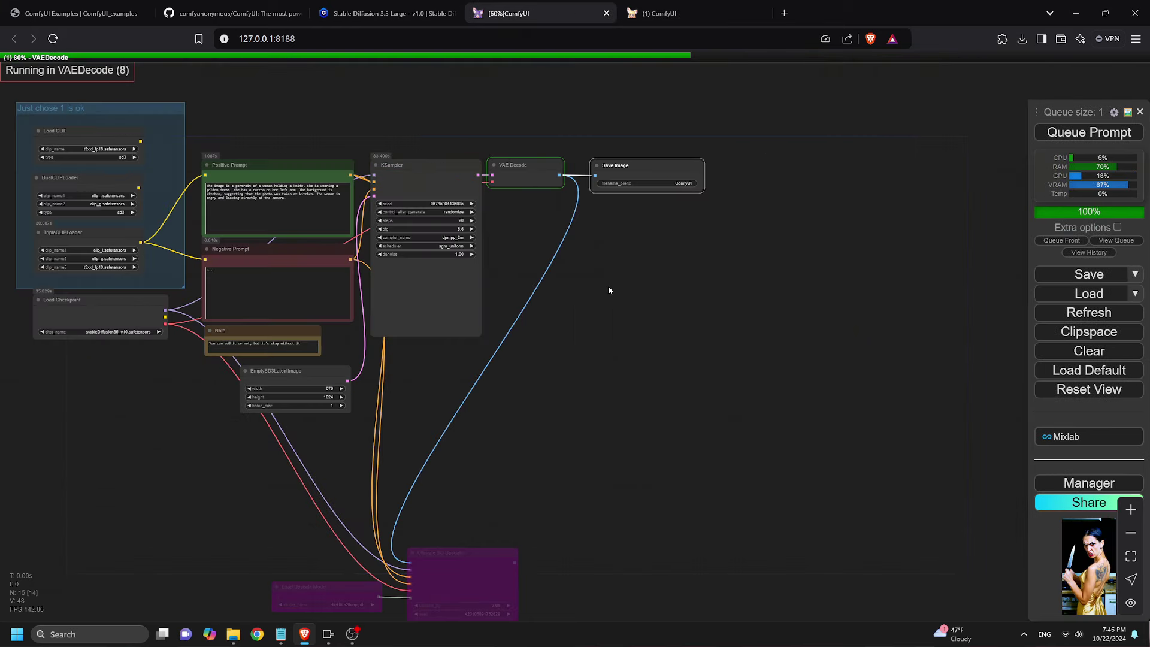
Switch to the FLUX LoRA workflow showing the woman-with-blade portrait
{"action": "key", "text": "ctrl+Tab"}
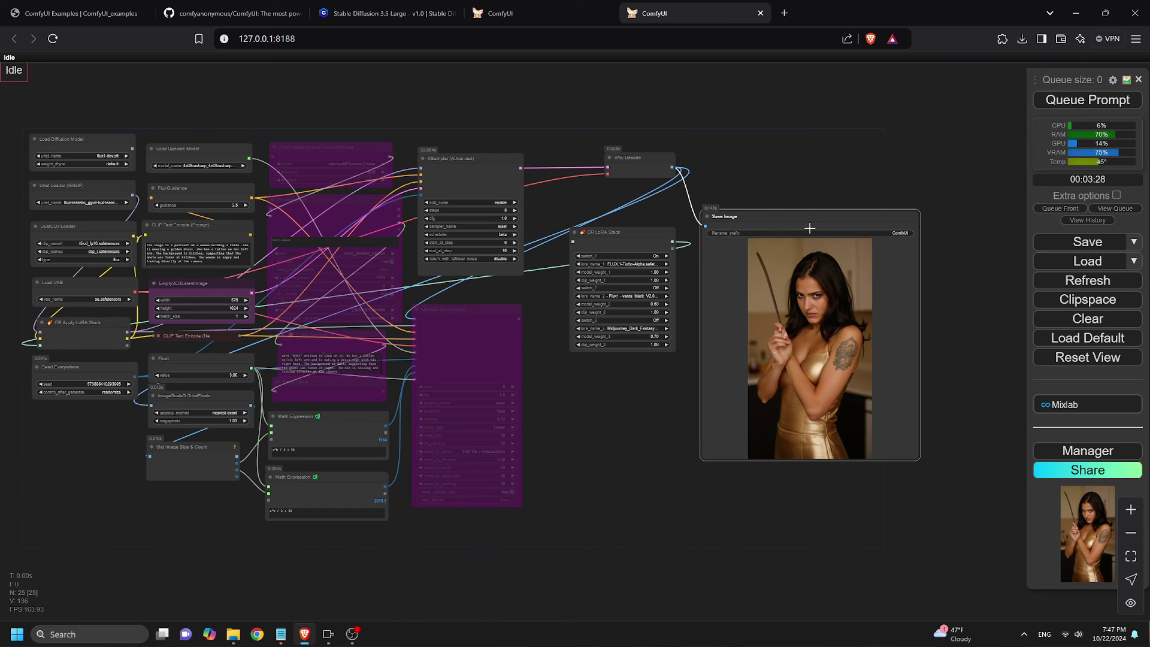